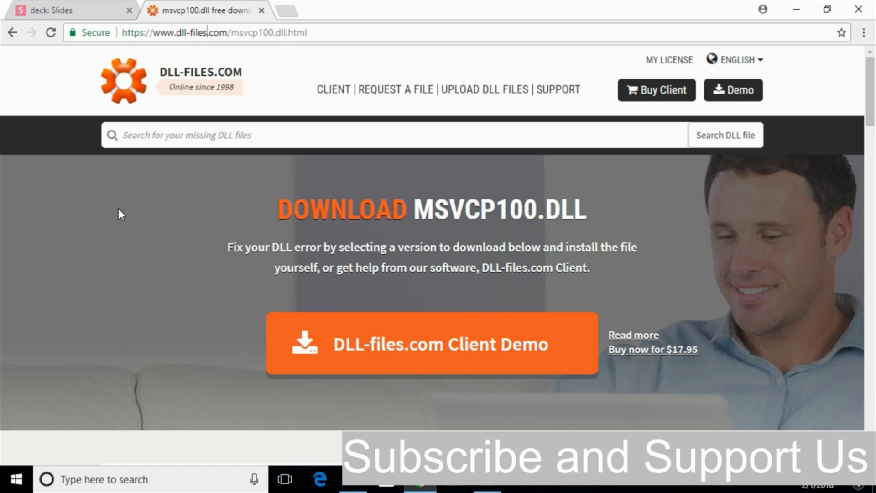
Step: Compare the 32bit and 64bit msvcp100.dll 10.0.40219.325 rows in the four-version table
scroll(118, 214, down, 9)
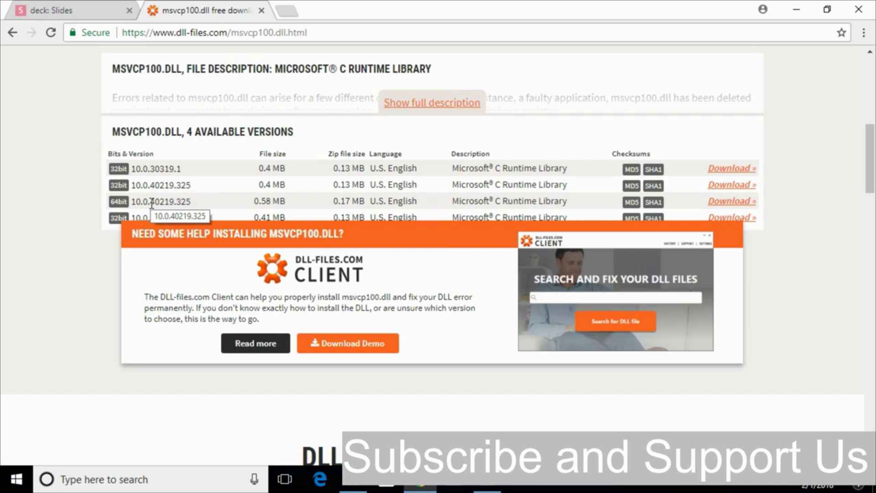
drag(191, 185, 160, 192)
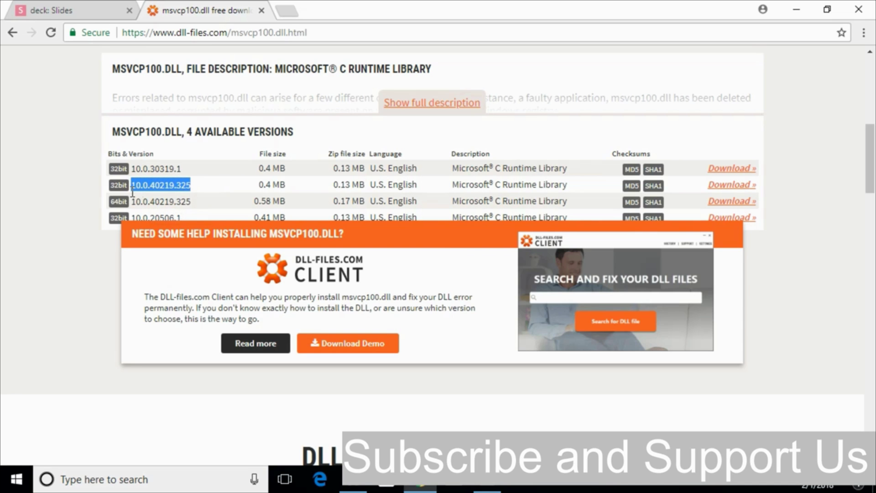
click(207, 206)
drag(205, 203, 135, 202)
click(207, 199)
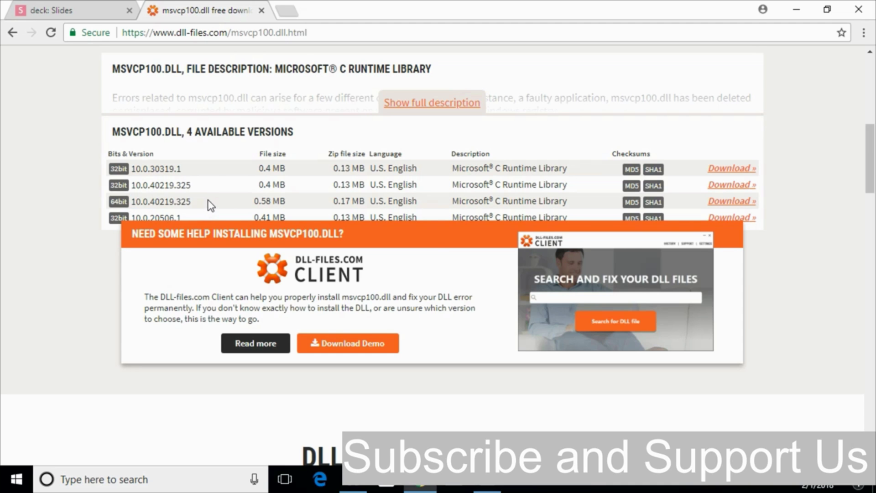
Step: Download the 32bit msvcp100.dll as msvcp100.zip from a new tab
right_click(706, 187)
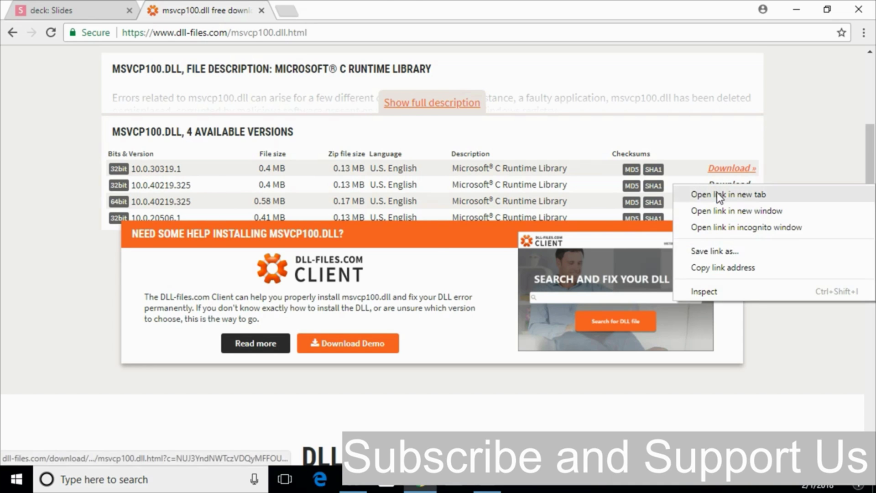
click(726, 193)
click(335, 9)
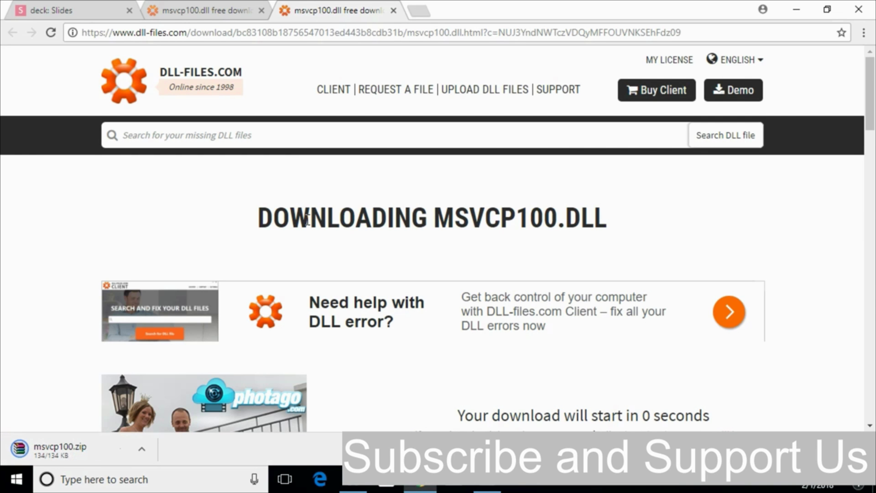
scroll(306, 221, down, 3)
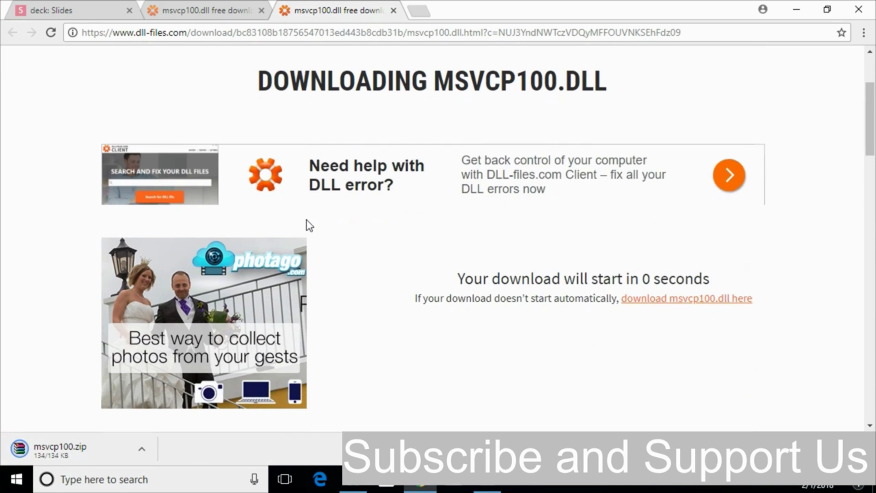
Step: Download the 64bit msvcp100.dll as msvcp100 (1).zip from another new tab
click(194, 1)
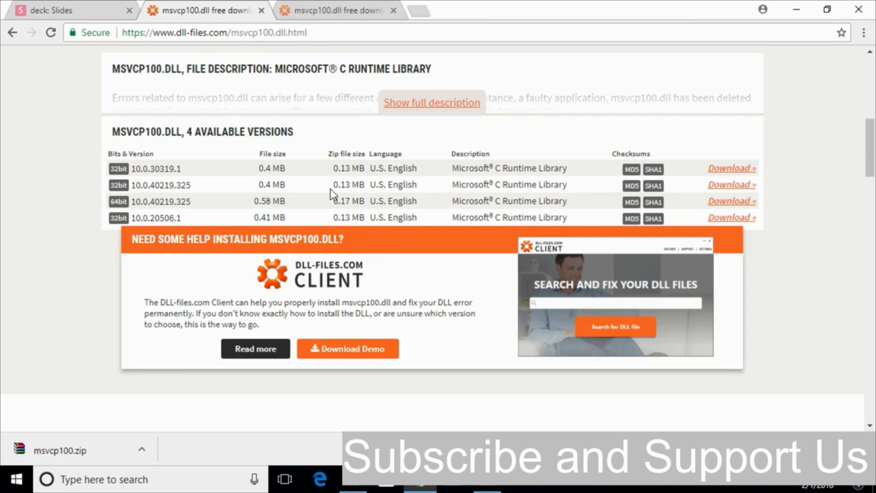
right_click(728, 206)
click(730, 209)
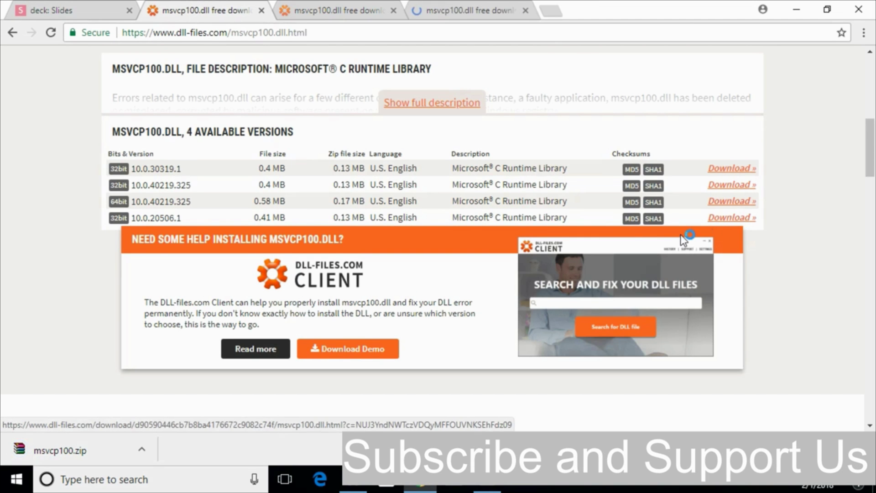
click(493, 6)
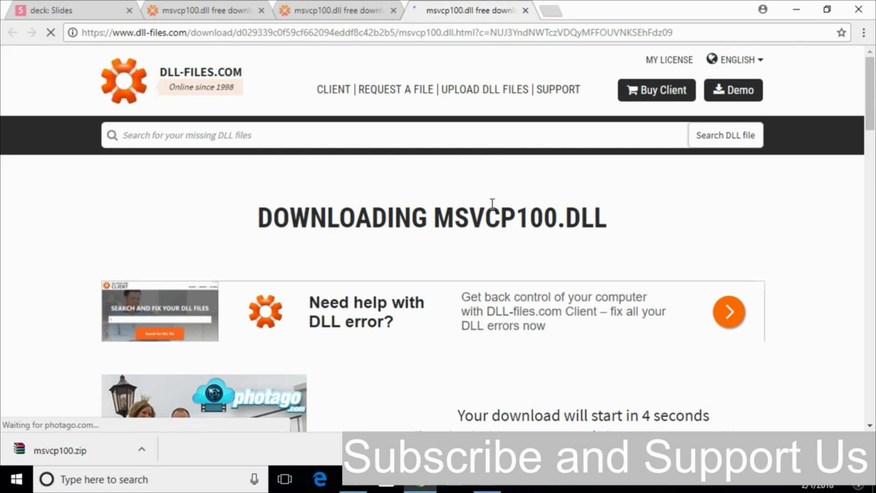
scroll(492, 204, down, 2)
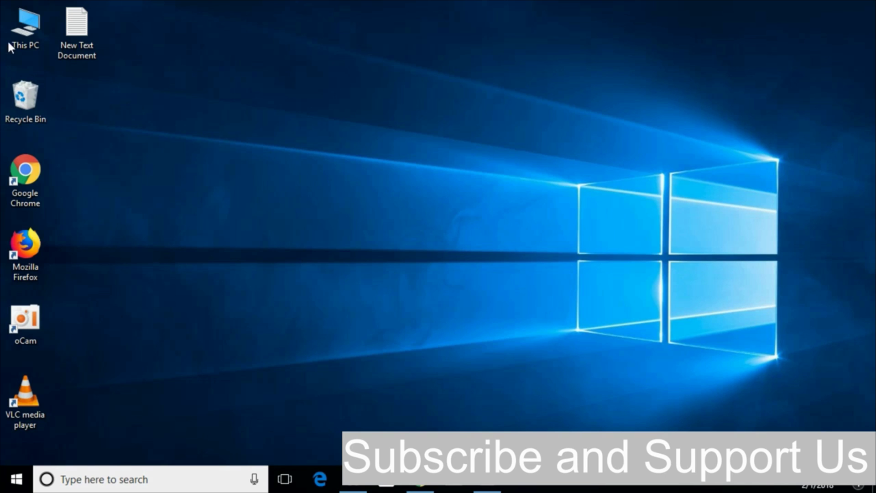
Step: Check This PC's properties show 64-bit Windows 10 Pro, then close the System window
right_click(16, 33)
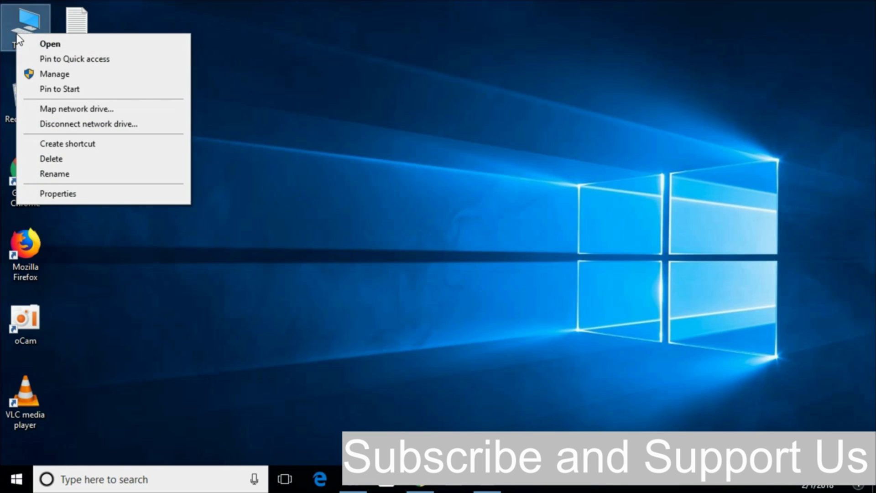
click(94, 191)
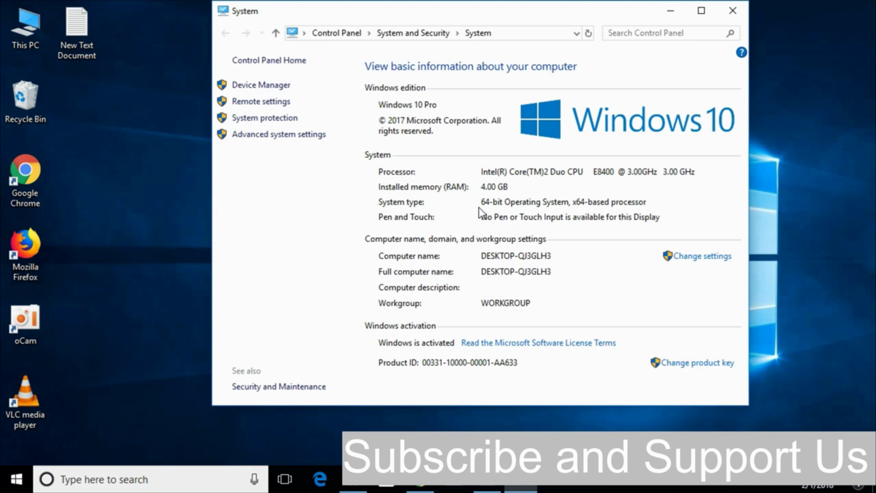
click(725, 10)
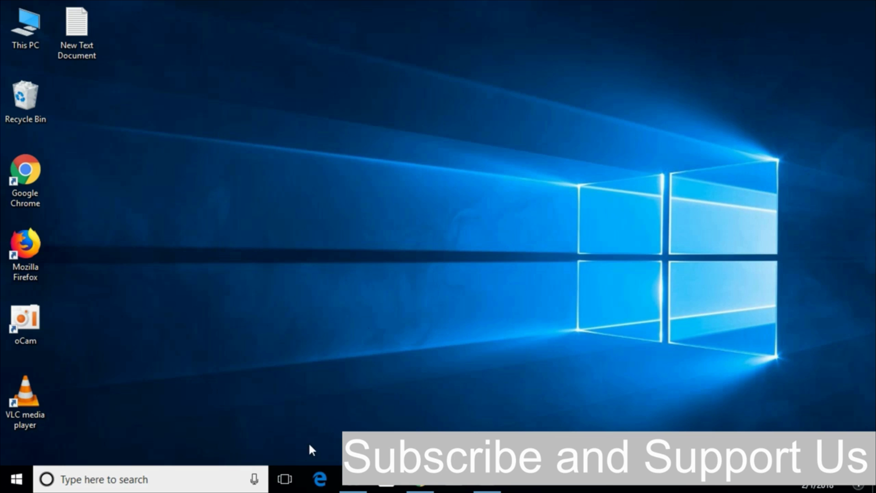
Step: Extract msvcp100.zip from Downloads into an msvcp100 folder with WinRAR
click(353, 479)
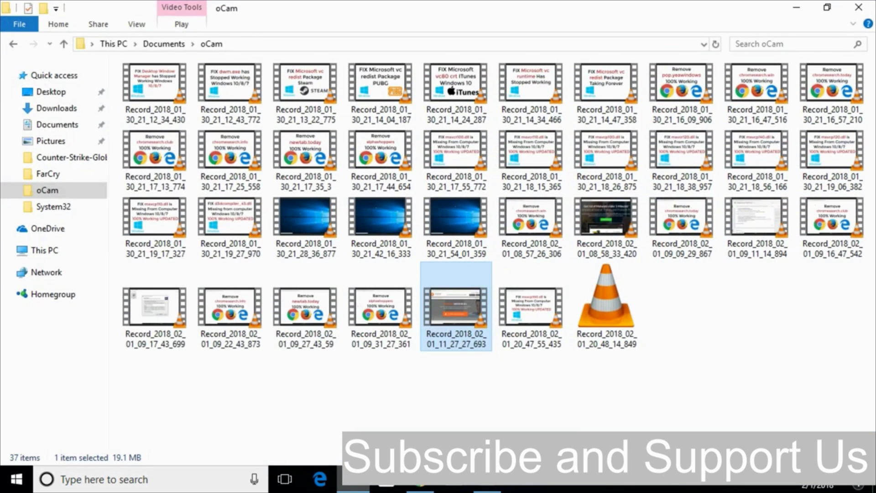
click(56, 108)
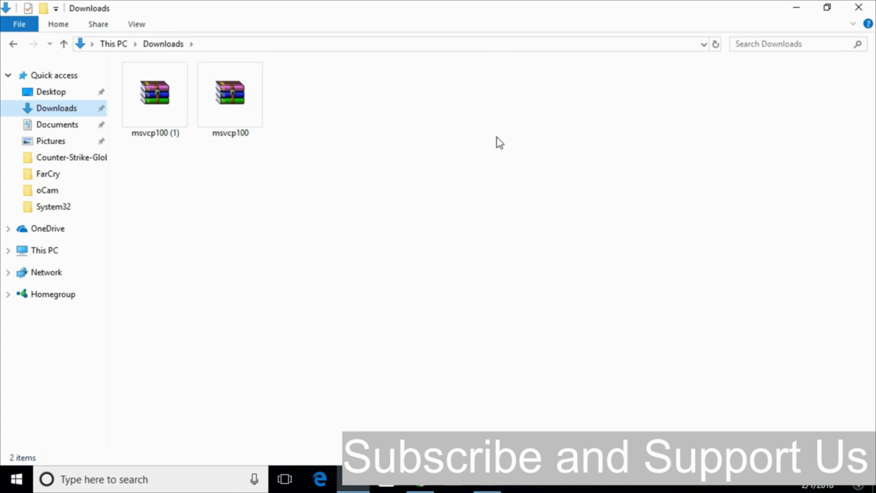
double_click(231, 82)
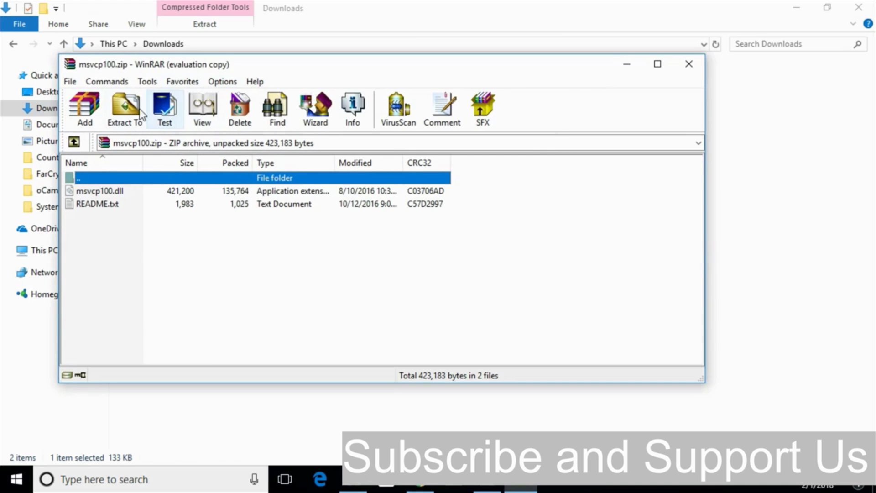
click(127, 110)
click(415, 364)
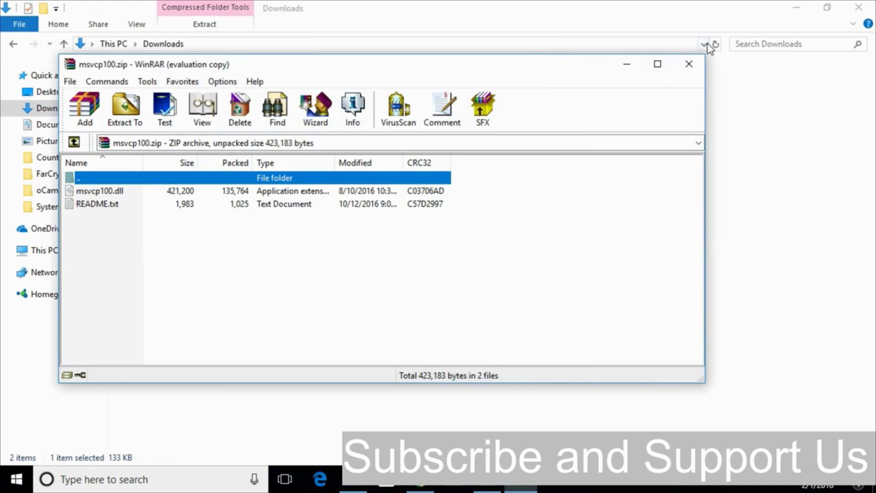
click(689, 64)
Step: Extract msvcp100 (1).zip into an msvcp100 (1) folder with WinRAR
click(167, 106)
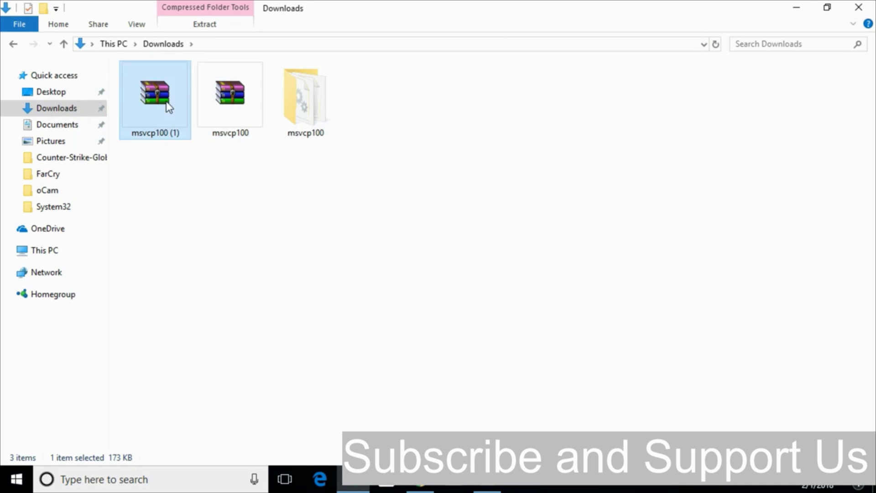
double_click(169, 107)
click(125, 109)
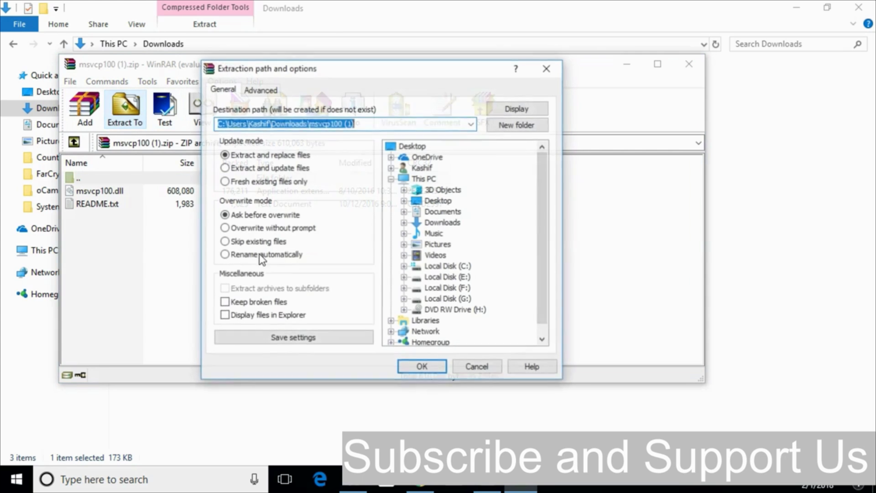
click(404, 365)
click(687, 64)
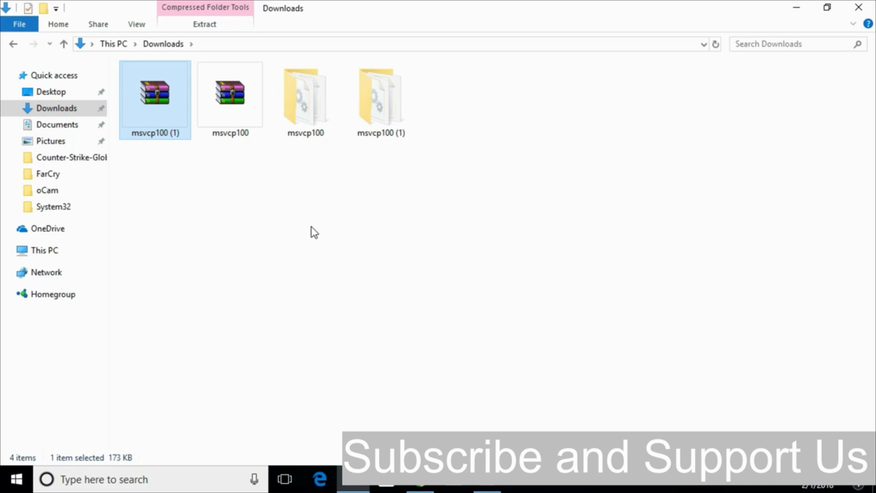
Step: Copy msvcp100.dll from the extracted msvcp100 folder
double_click(311, 118)
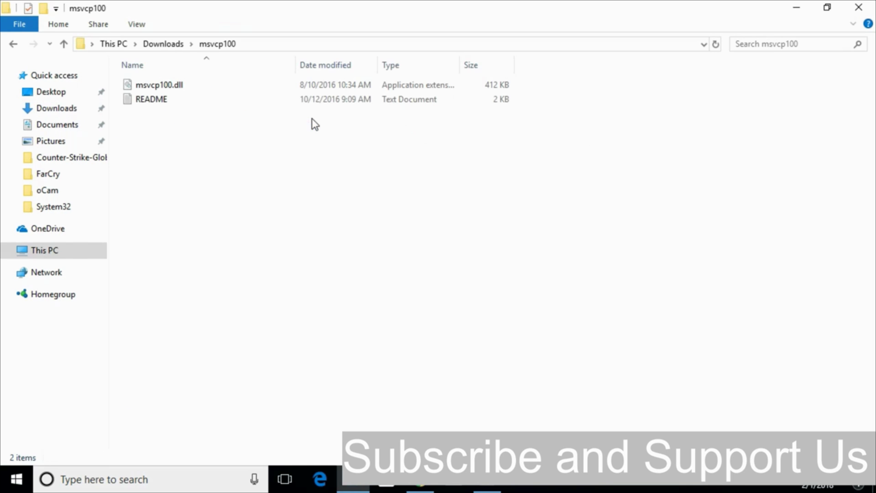
click(159, 85)
right_click(160, 85)
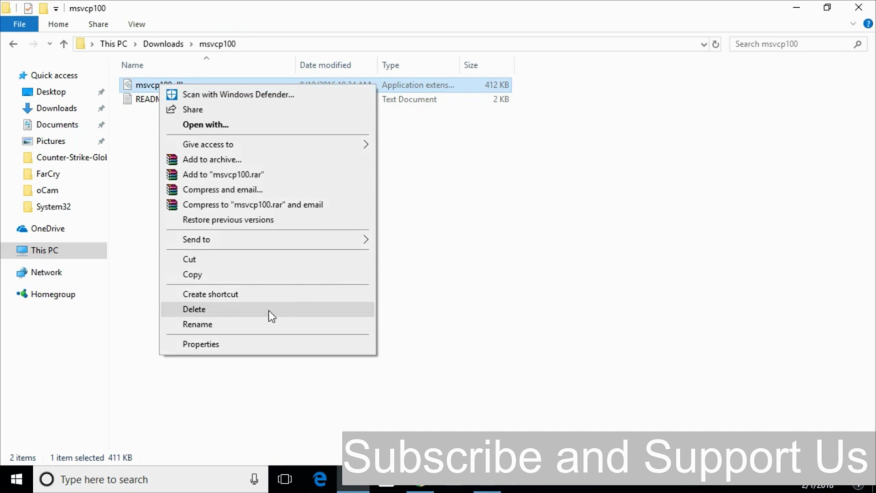
click(240, 274)
Step: Open C:\Windows\System32 in a new This PC window
right_click(53, 257)
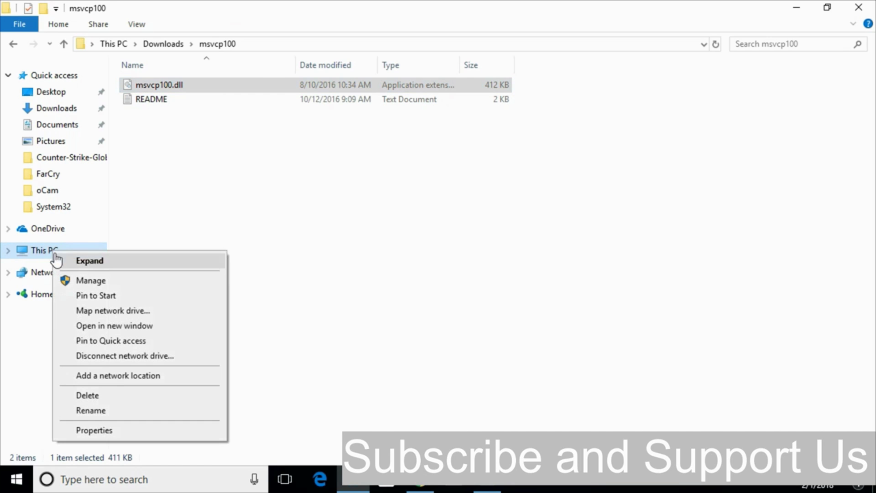
click(121, 326)
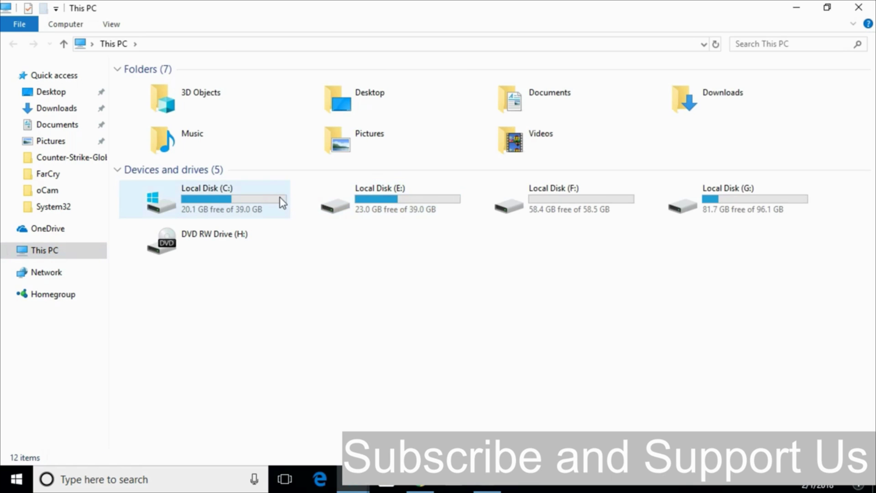
double_click(276, 197)
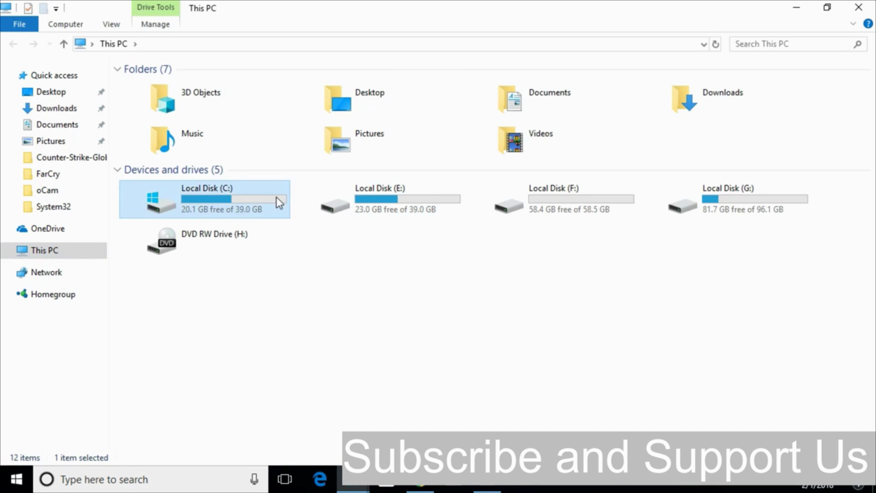
double_click(222, 172)
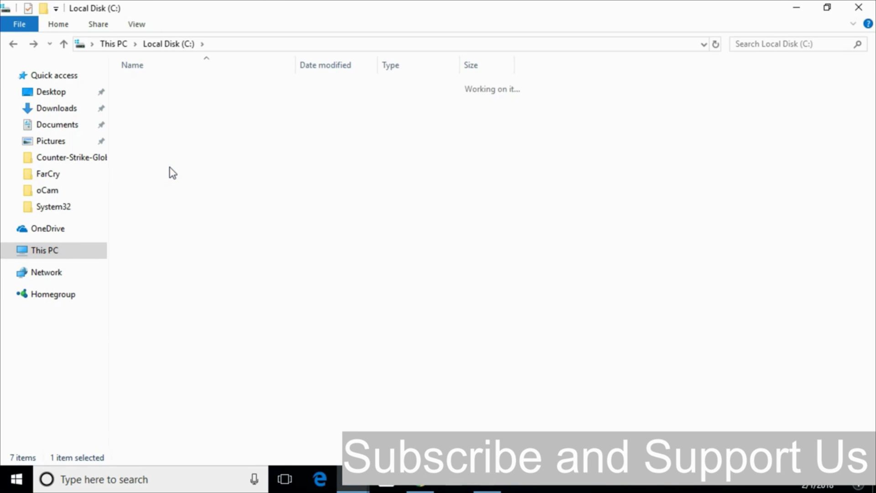
scroll(172, 173, down, 3)
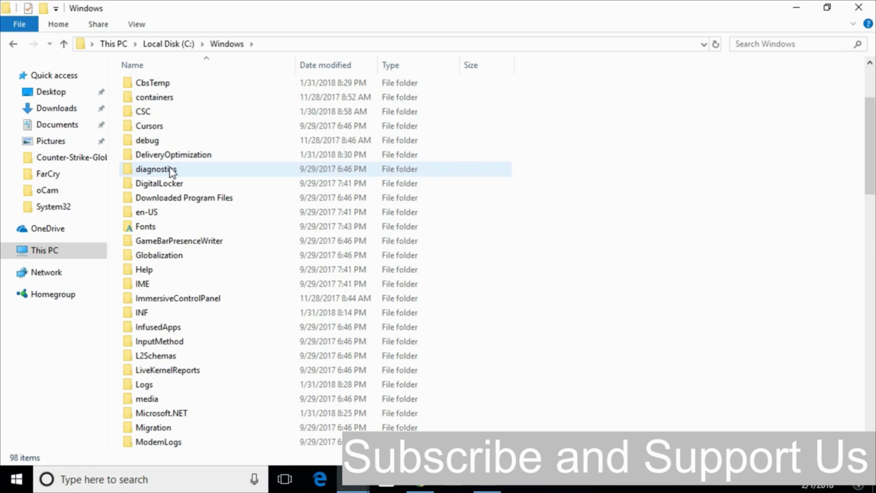
scroll(172, 172, down, 3)
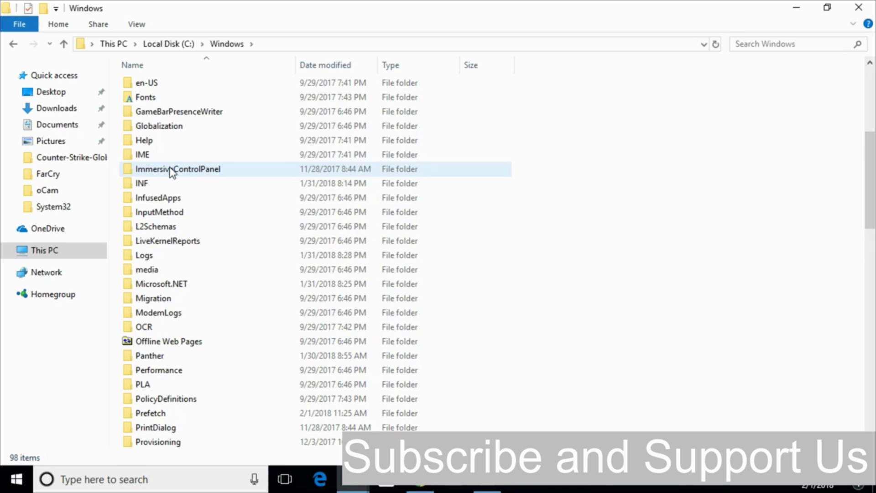
scroll(170, 173, down, 11)
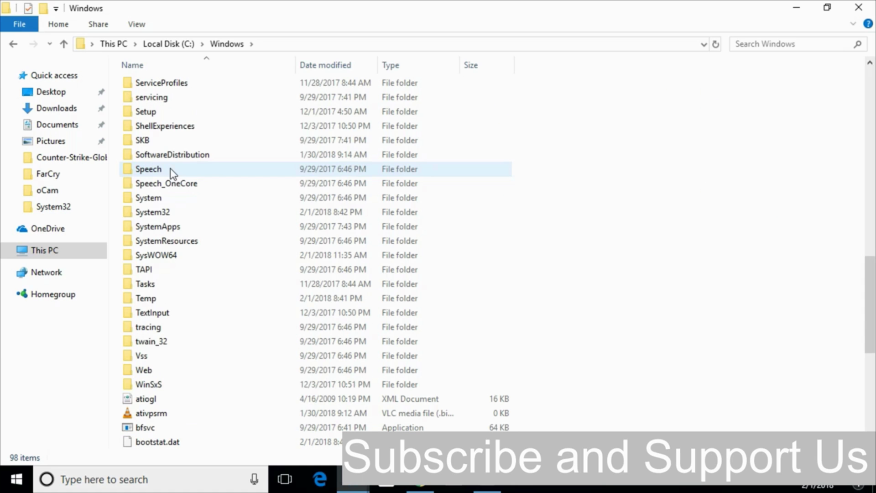
click(157, 213)
double_click(169, 211)
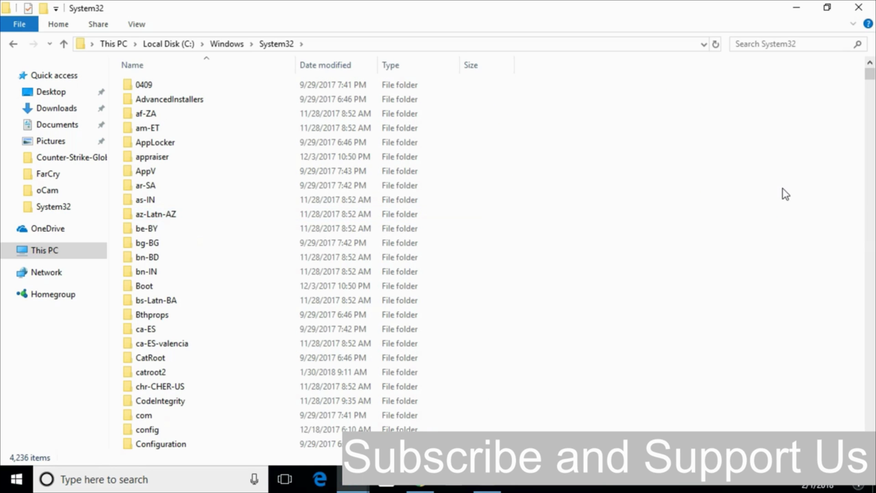
Step: Paste msvcp100.dll into System32 with administrator permission, then return to C:\Windows
right_click(756, 185)
click(755, 260)
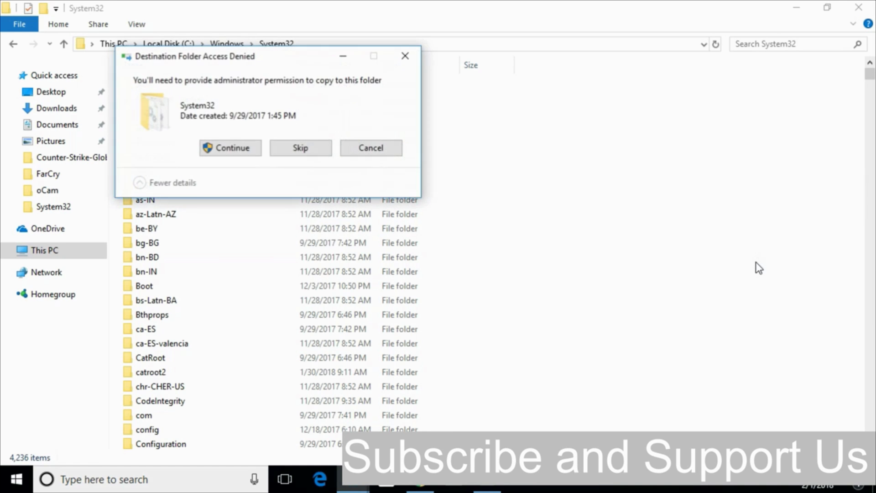
click(248, 149)
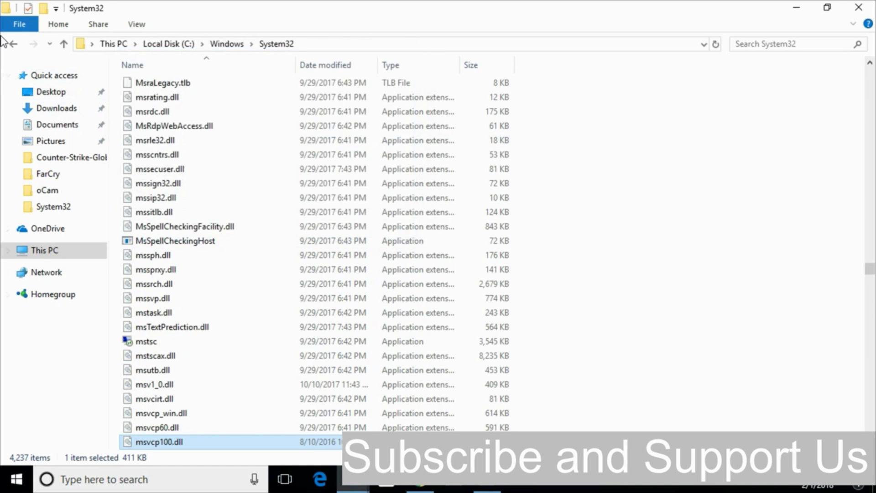
click(11, 43)
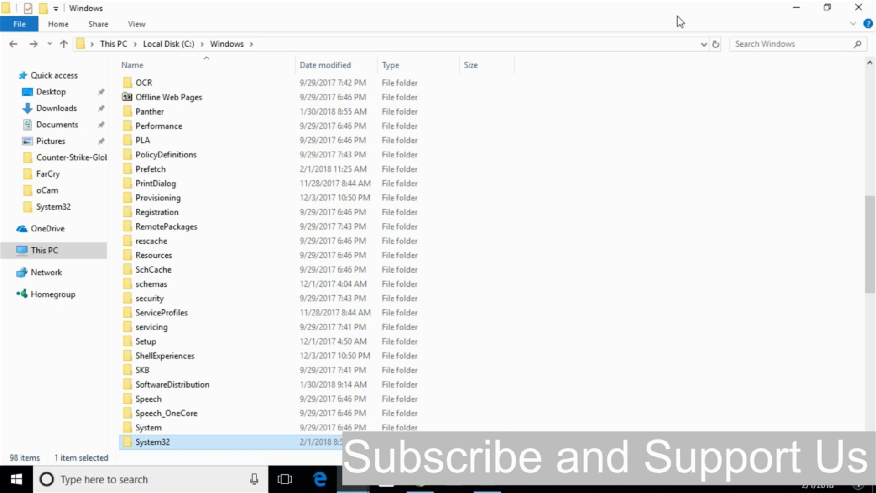
Step: Copy msvcp100.dll from the msvcp100 (1) folder in Downloads
click(793, 7)
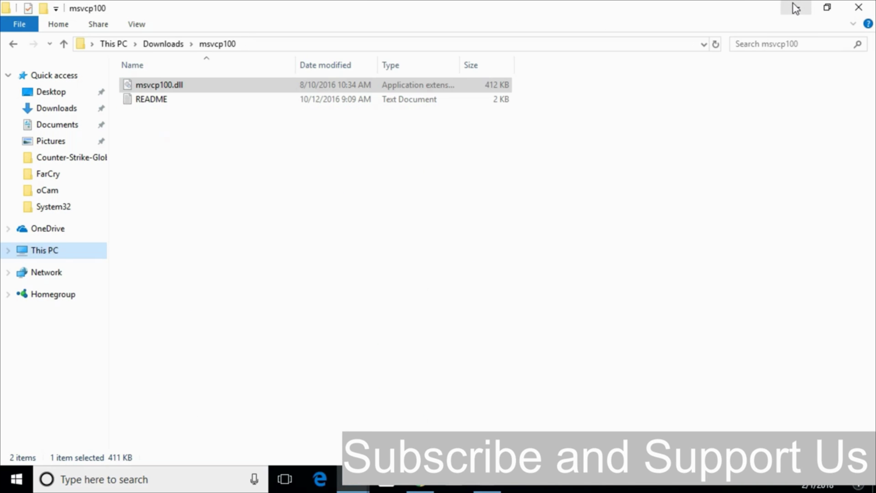
click(13, 43)
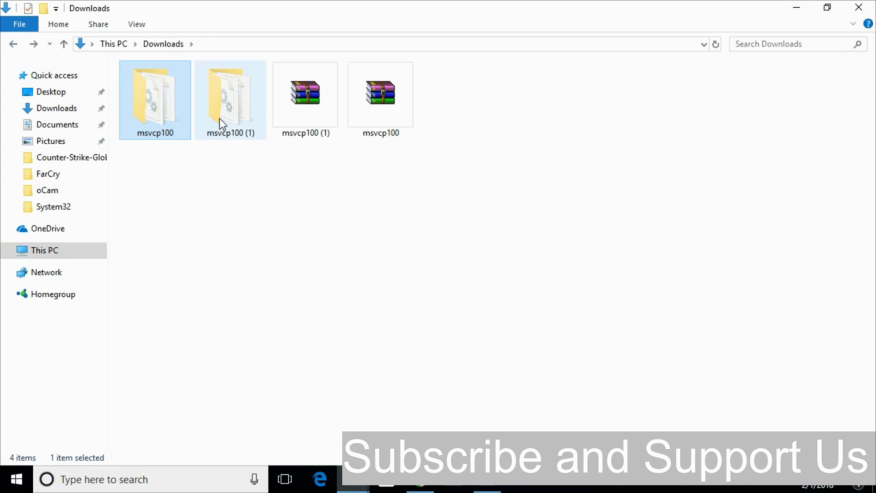
click(232, 117)
double_click(232, 117)
right_click(160, 86)
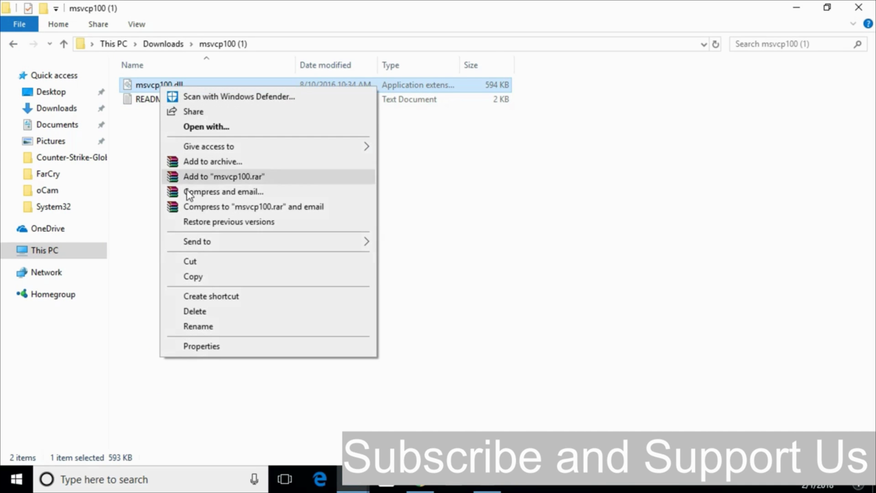
click(190, 275)
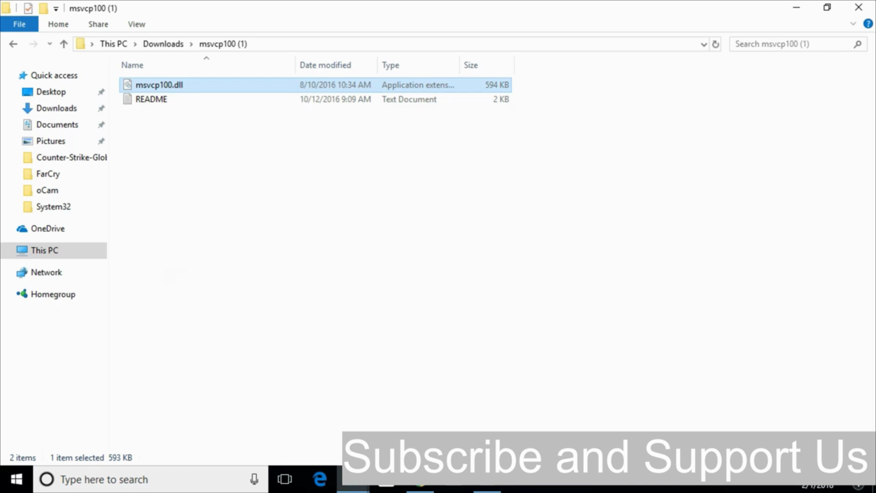
Step: Paste it into System32, replacing the existing file with administrator permission, then return to C:\Windows
mouse_move(355, 489)
click(413, 404)
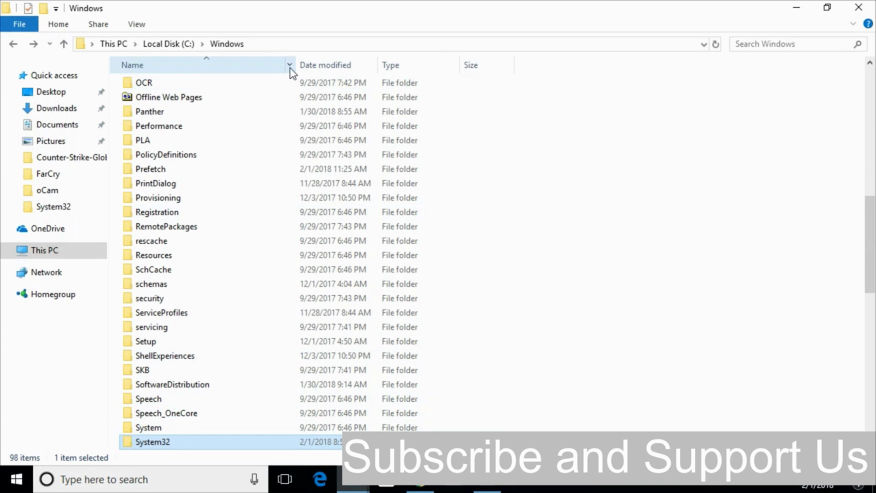
scroll(530, 275, down, 2)
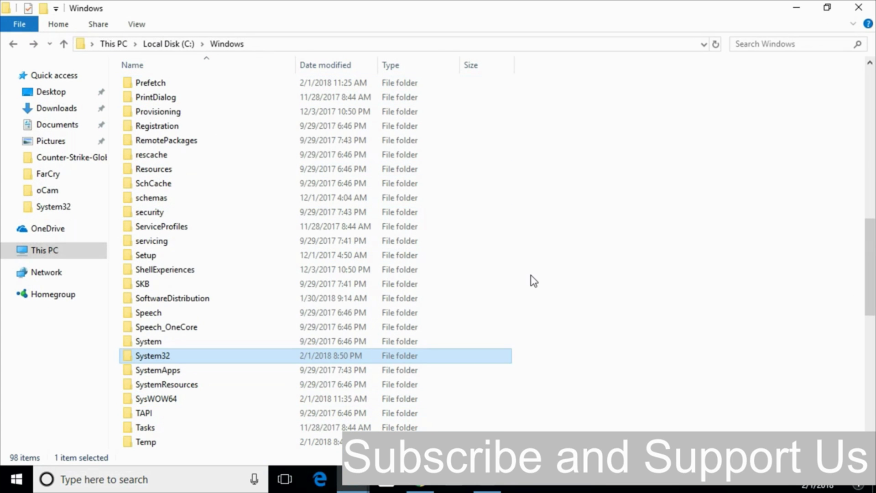
scroll(527, 310, down, 1)
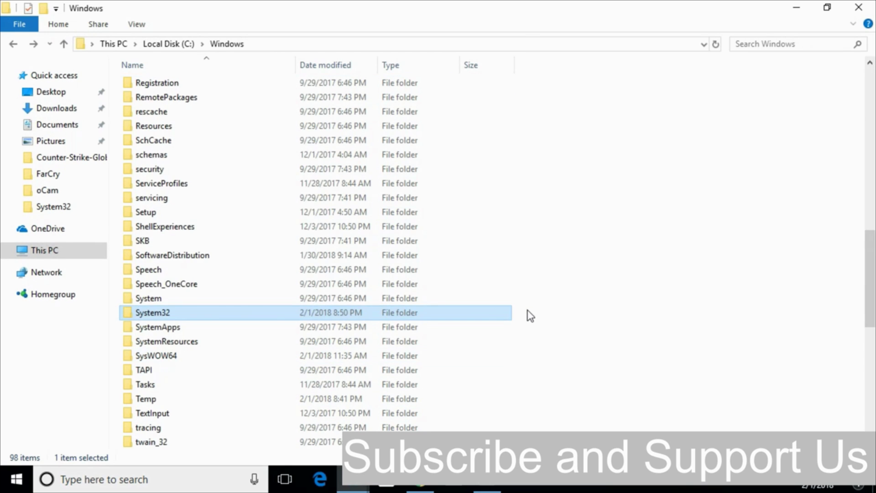
double_click(312, 313)
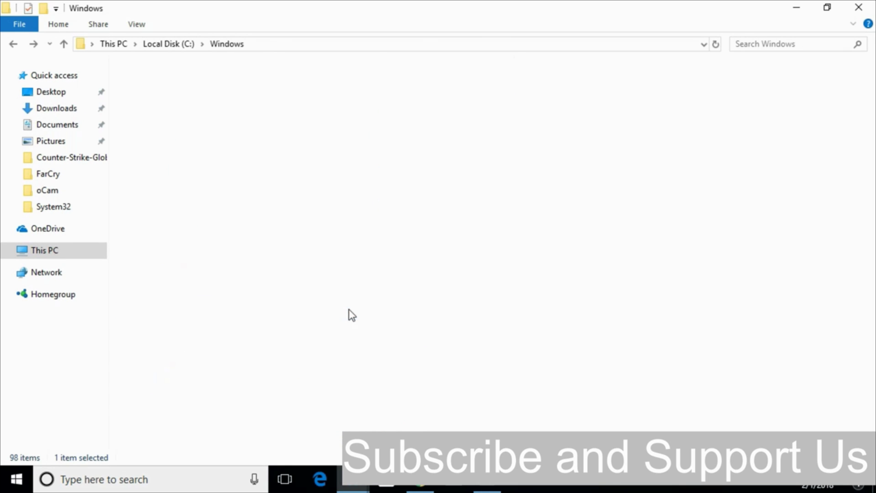
right_click(776, 147)
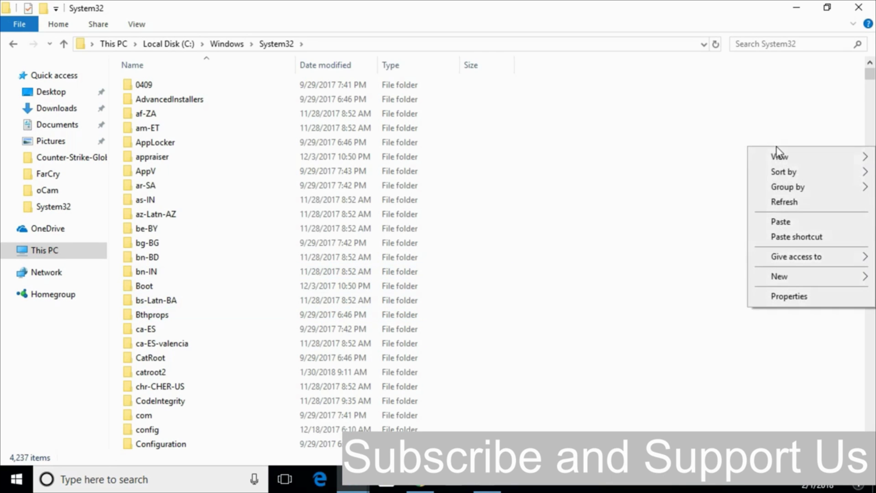
click(798, 221)
click(423, 134)
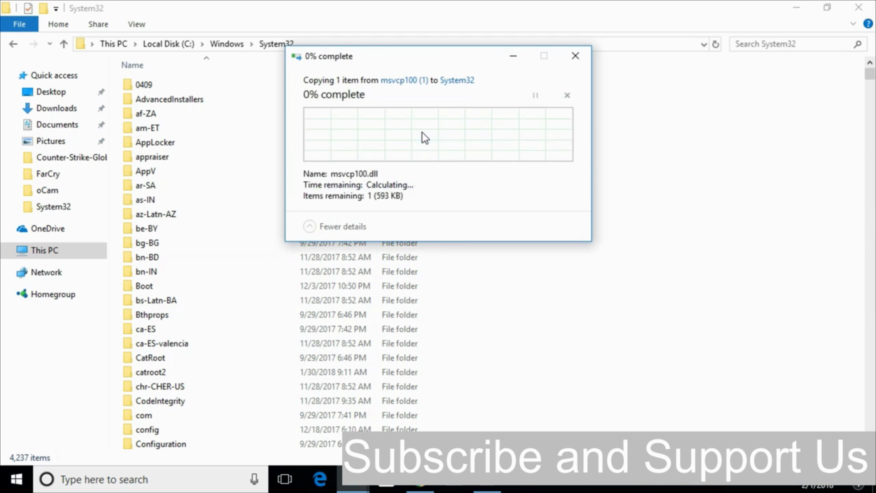
click(411, 150)
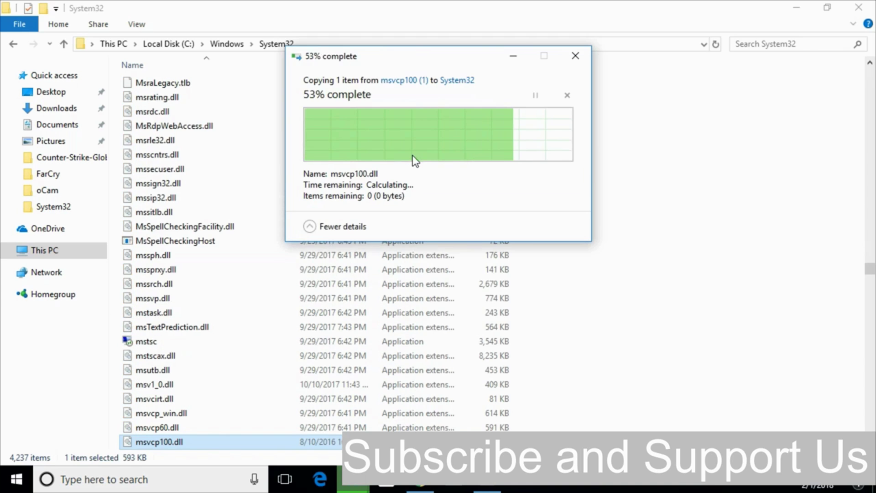
click(13, 44)
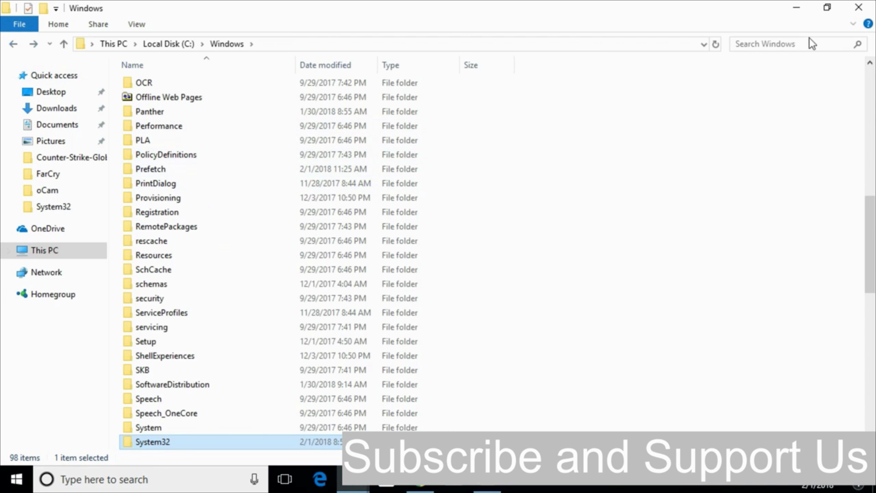
Step: Copy msvcp100.dll from the msvcp100 folder in Downloads
click(797, 7)
click(15, 42)
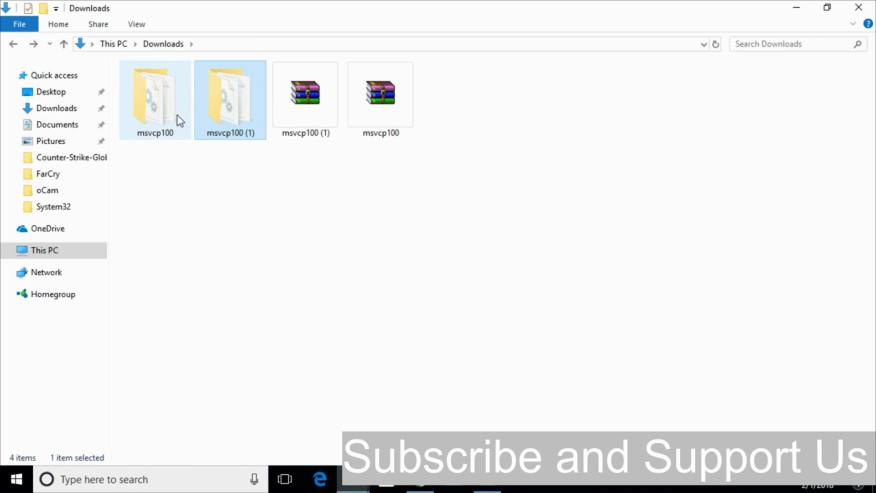
double_click(180, 119)
right_click(171, 85)
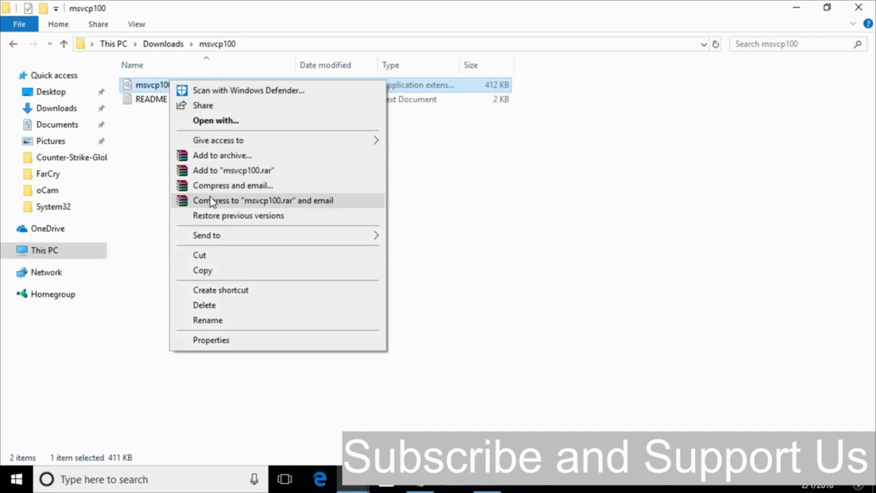
click(221, 270)
Step: Paste msvcp100.dll into C:\Windows\SysWOW64, granting administrator permission
click(352, 479)
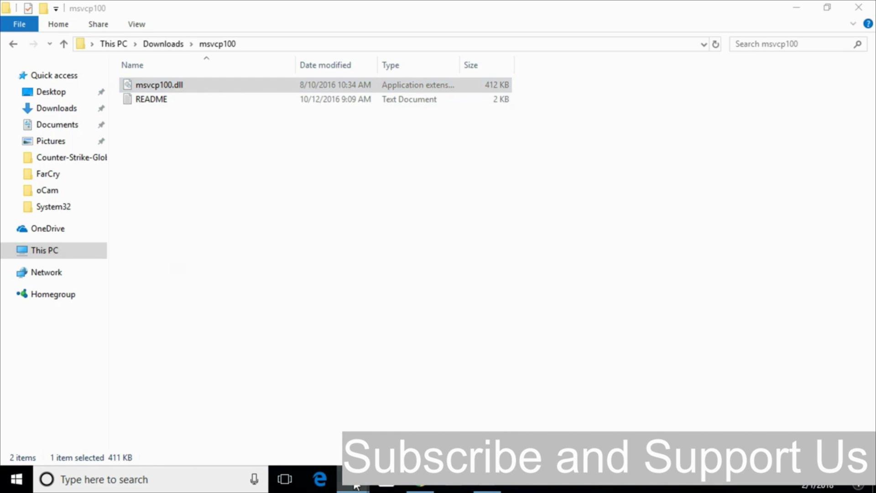
click(409, 427)
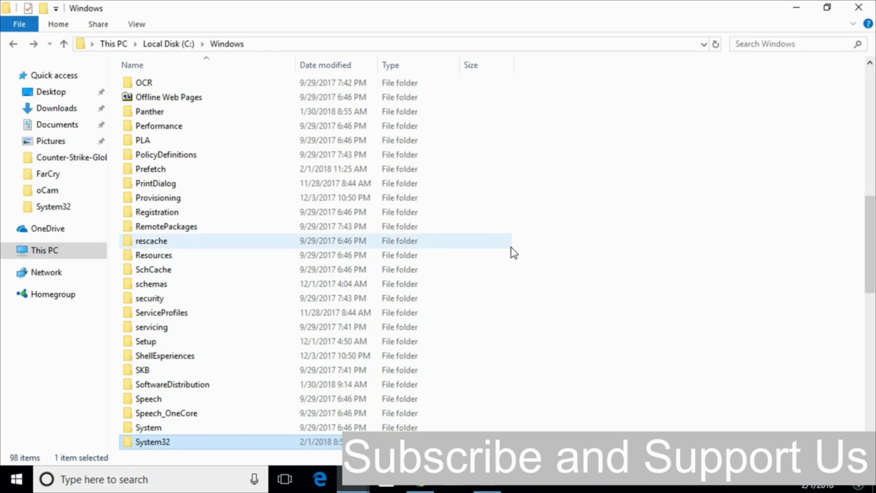
scroll(514, 252, down, 3)
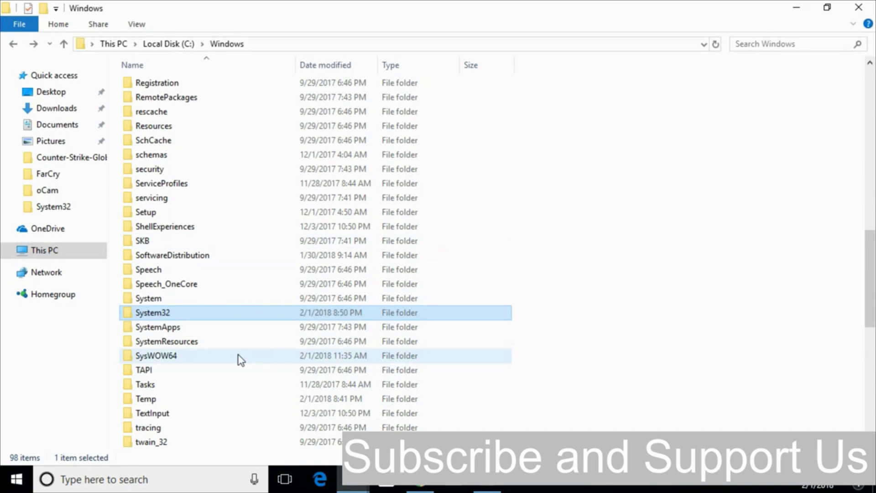
mouse_move(206, 360)
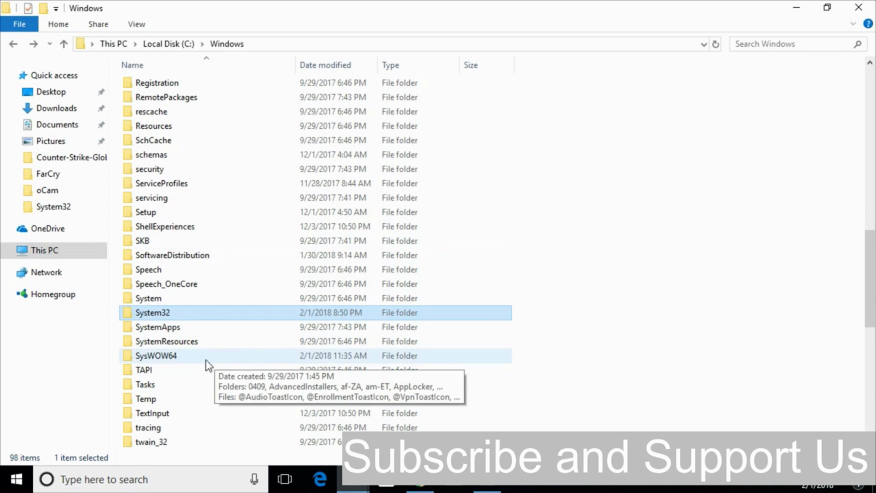
click(180, 361)
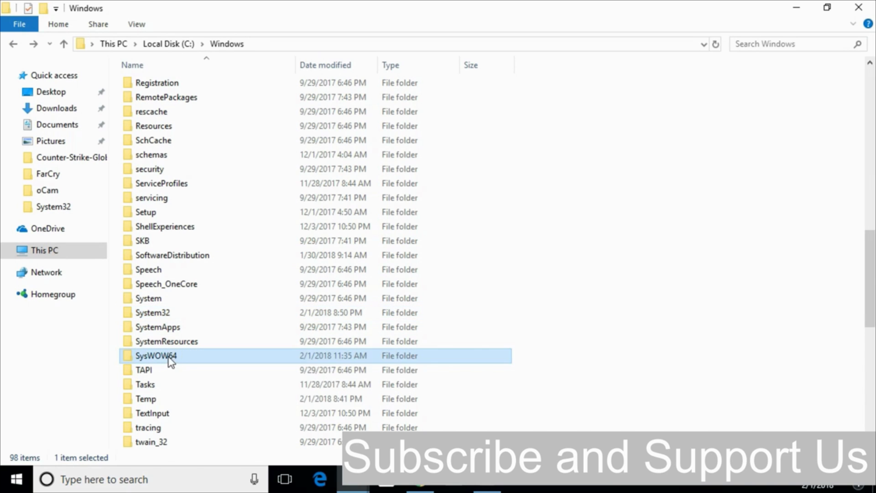
double_click(194, 356)
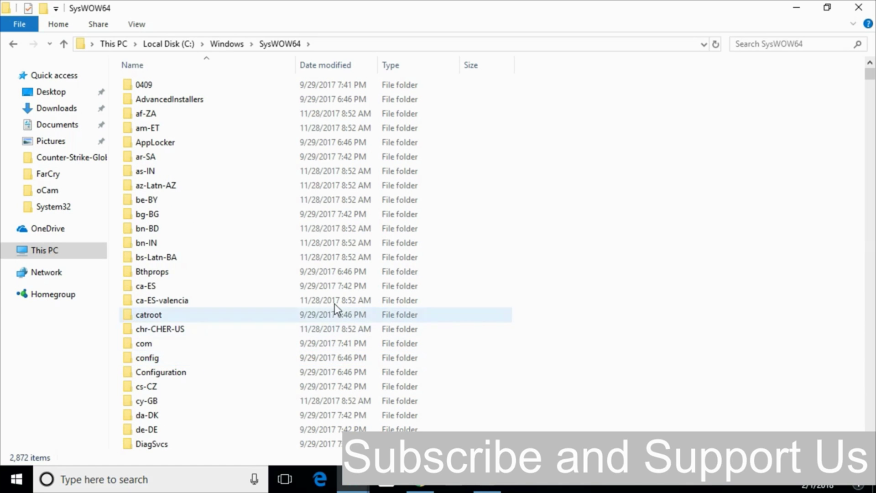
right_click(746, 152)
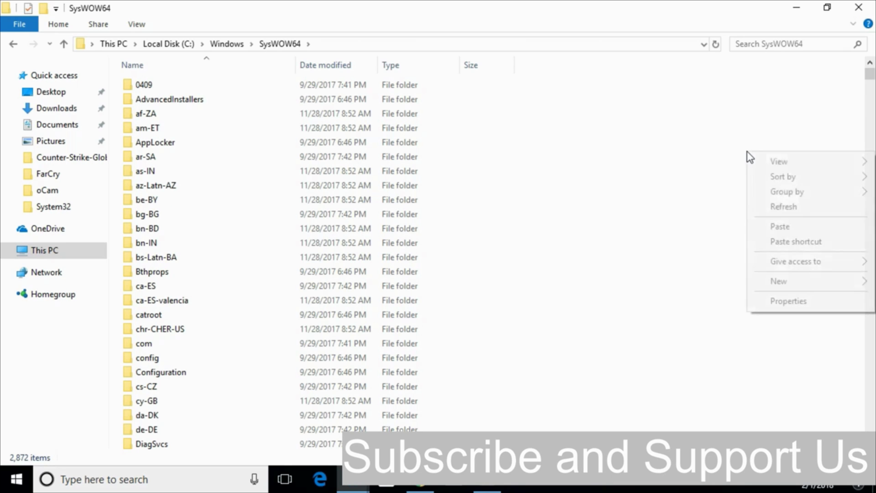
click(764, 227)
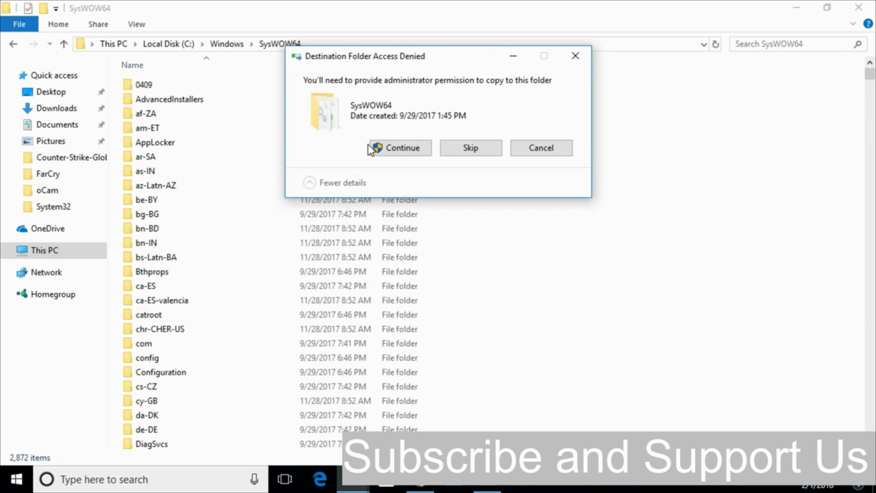
click(388, 147)
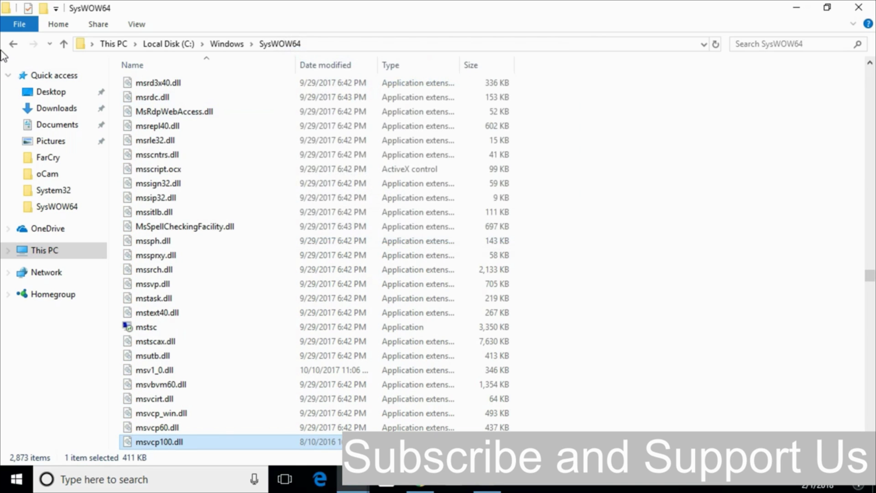